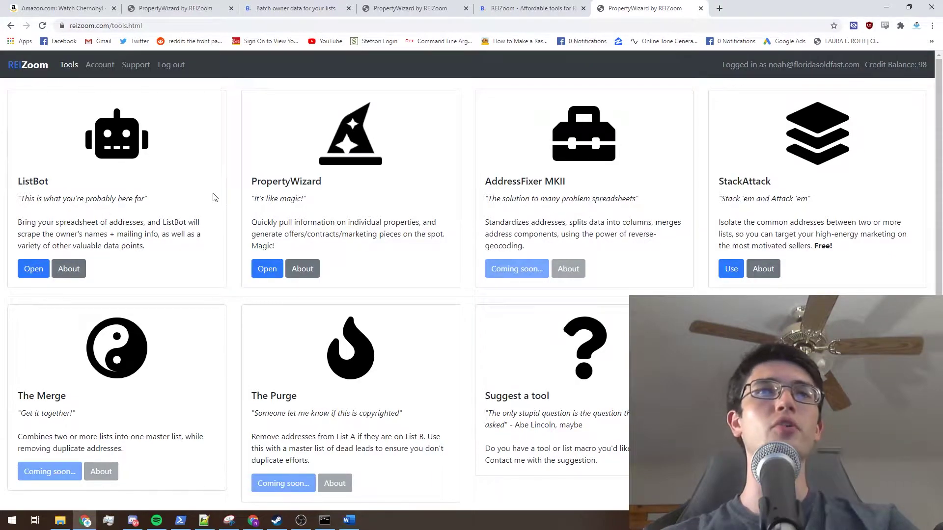
Open the ListBot tool and bring up the form for adding a new list
{"action": "left_click", "coordinate": [33, 270]}
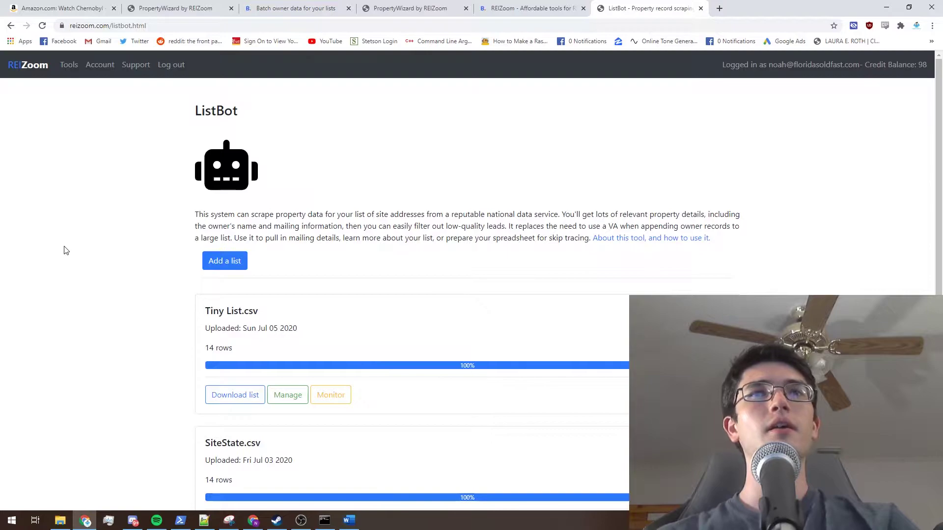
{"action": "scroll", "coordinate": [64, 247], "scroll_direction": "down", "scroll_amount": 2}
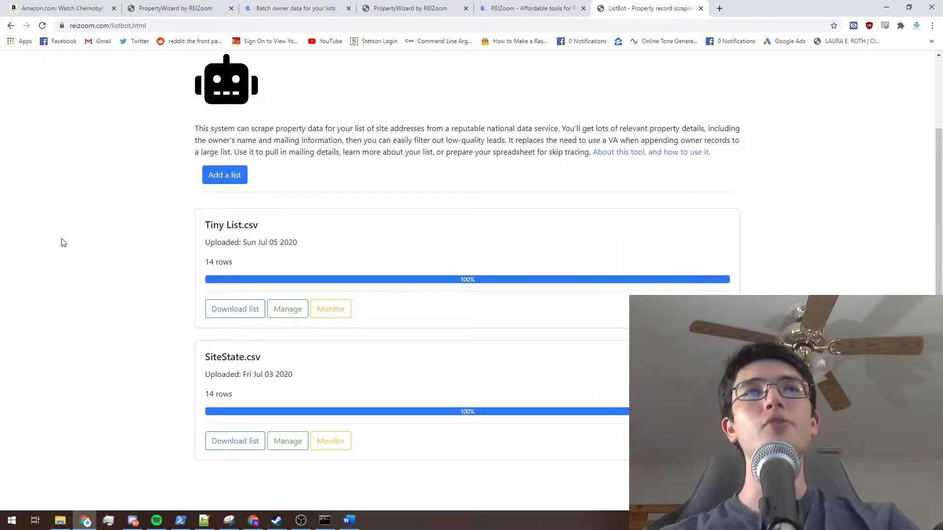
{"action": "scroll", "coordinate": [63, 243], "scroll_direction": "up", "scroll_amount": 2}
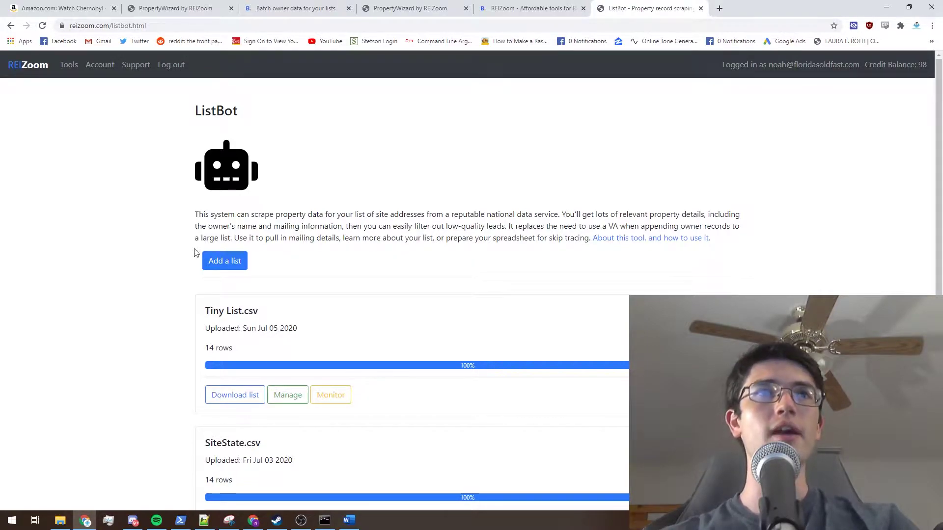
{"action": "left_click", "coordinate": [232, 264]}
{"action": "scroll", "coordinate": [293, 267], "scroll_direction": "down", "scroll_amount": 3}
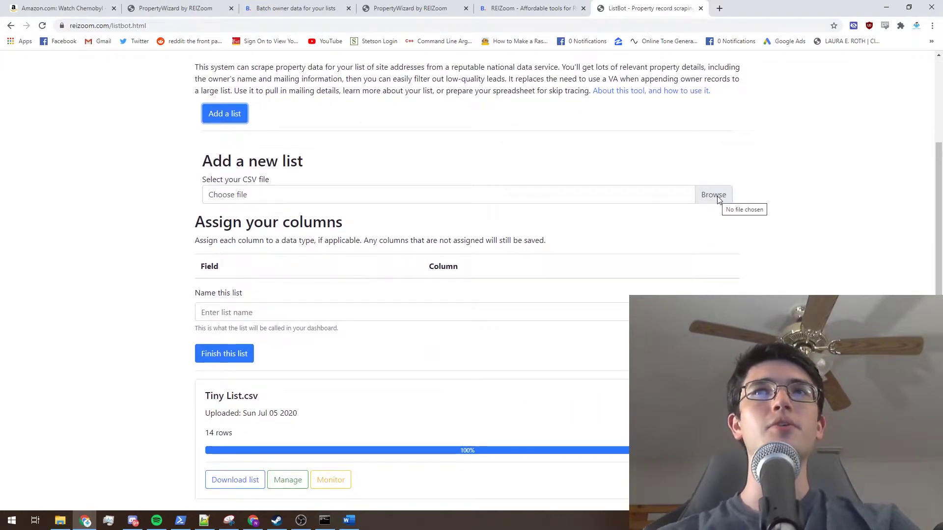
Load List A (Duplicates).csv from the stacking folder as the new list's CSV file
{"action": "left_click", "coordinate": [372, 197]}
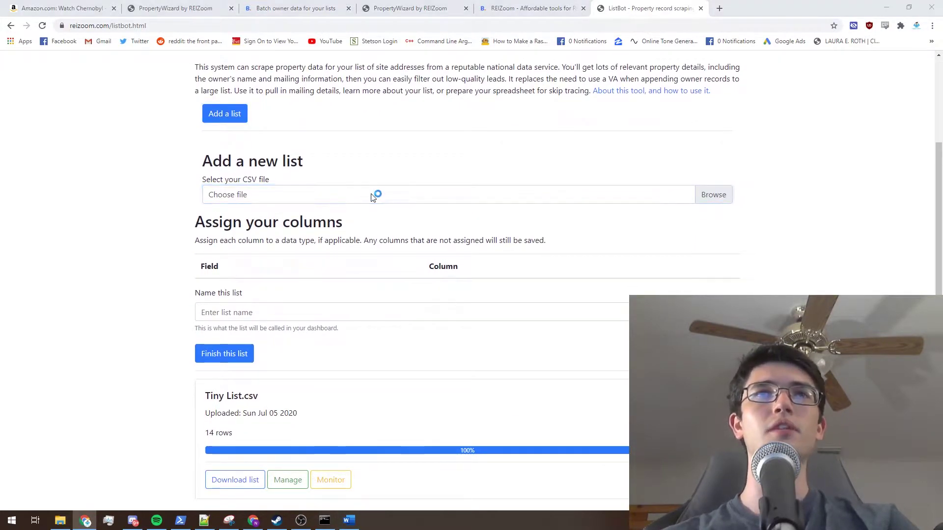
{"action": "left_click", "coordinate": [317, 157]}
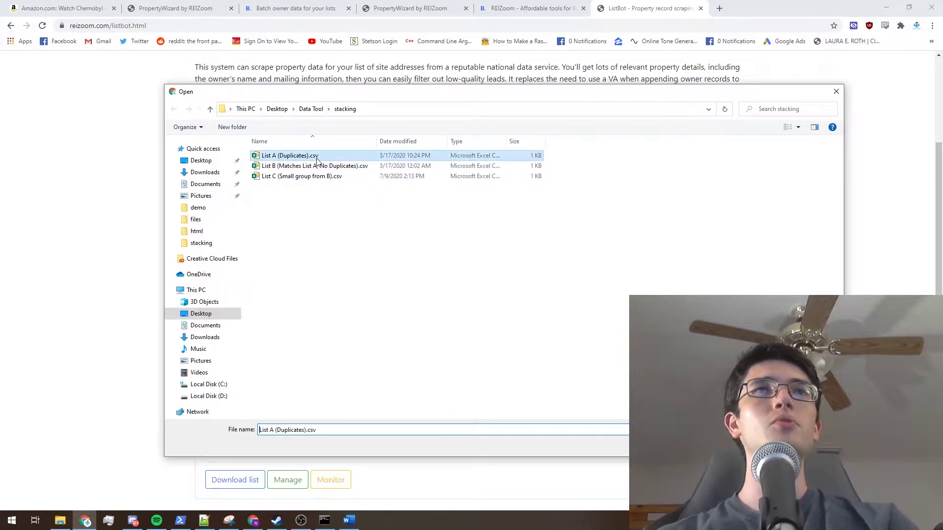
{"action": "left_click", "coordinate": [332, 177], "text": "ctrl"}
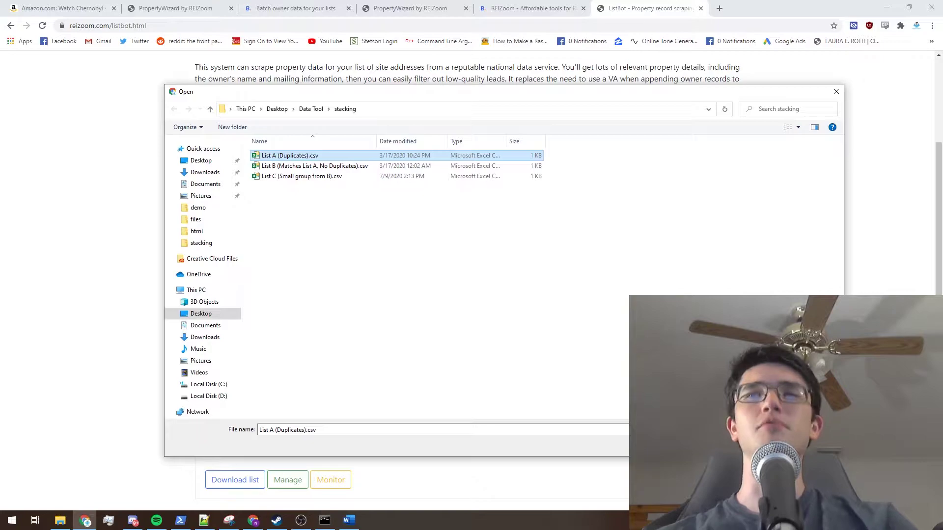
{"action": "key", "text": "Return"}
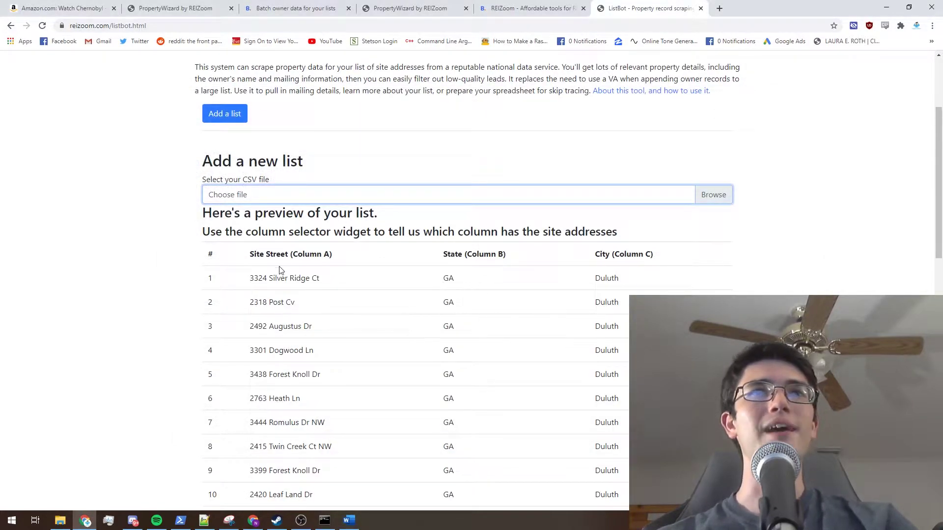
Examine the list preview, checking what the Site Street, State and City columns contain and which columns need assigning
{"action": "left_click_drag", "start_coordinate": [322, 279], "coordinate": [247, 275]}
{"action": "left_click_drag", "start_coordinate": [498, 281], "coordinate": [423, 285]}
{"action": "left_click", "coordinate": [614, 279]}
{"action": "left_click_drag", "start_coordinate": [614, 280], "coordinate": [546, 278]}
{"action": "left_click", "coordinate": [548, 279]}
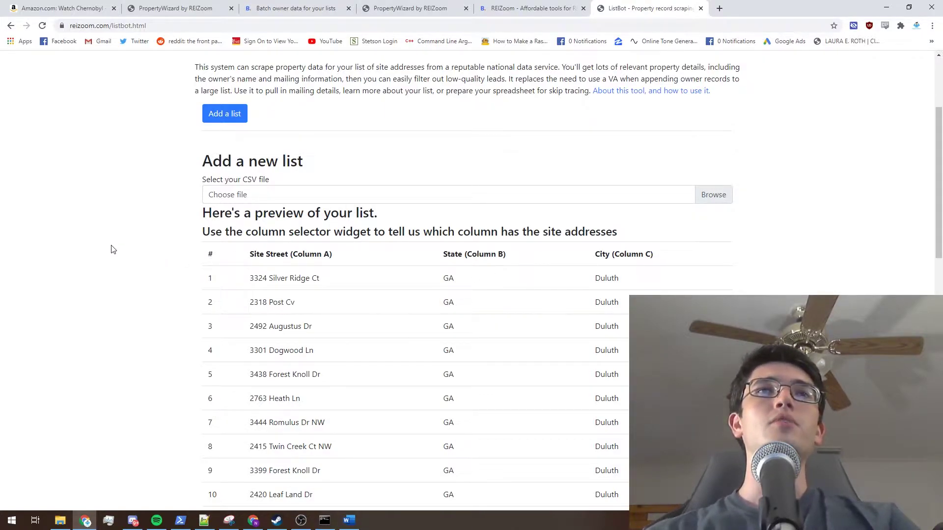
{"action": "scroll", "coordinate": [110, 249], "scroll_direction": "down", "scroll_amount": 2}
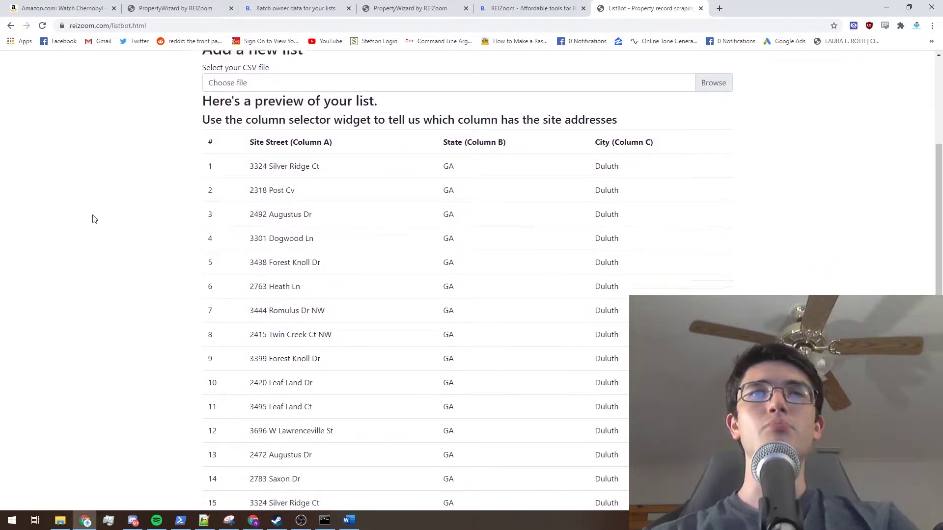
{"action": "scroll", "coordinate": [113, 251], "scroll_direction": "down", "scroll_amount": 2}
{"action": "scroll", "coordinate": [109, 273], "scroll_direction": "up", "scroll_amount": 1}
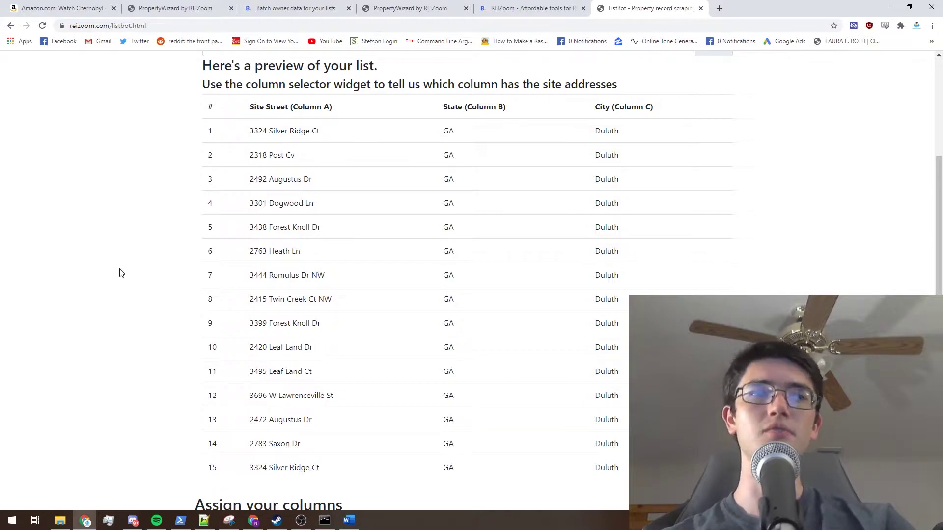
{"action": "scroll", "coordinate": [120, 271], "scroll_direction": "down", "scroll_amount": 4}
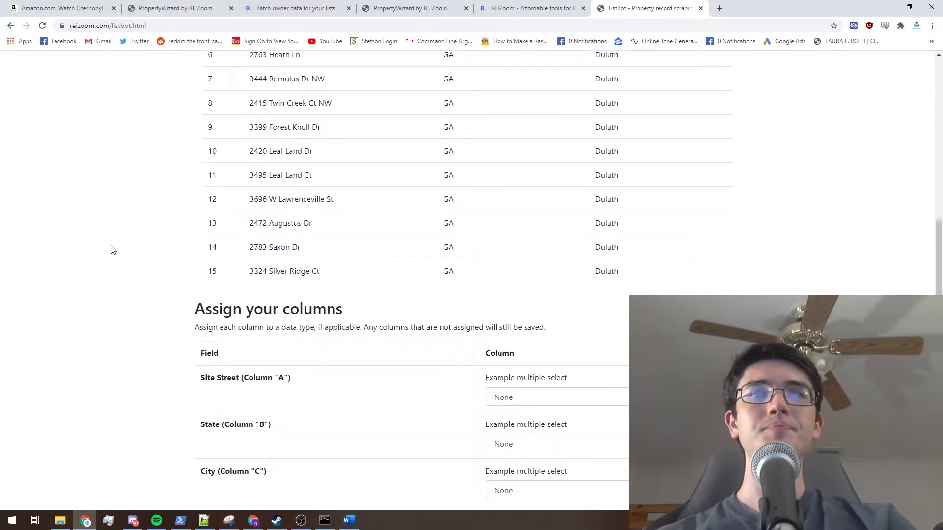
{"action": "scroll", "coordinate": [111, 249], "scroll_direction": "up", "scroll_amount": 2}
{"action": "scroll", "coordinate": [111, 249], "scroll_direction": "up", "scroll_amount": 3}
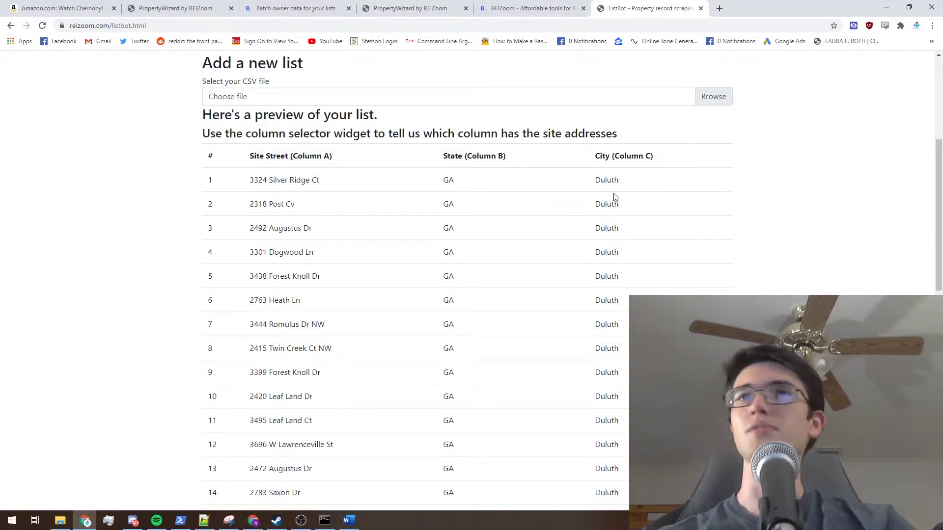
Assign column A to Site address, column B to Site state and column C to Site city, and finish the list
{"action": "scroll", "coordinate": [604, 209], "scroll_direction": "down", "scroll_amount": 9}
{"action": "left_click", "coordinate": [499, 201]}
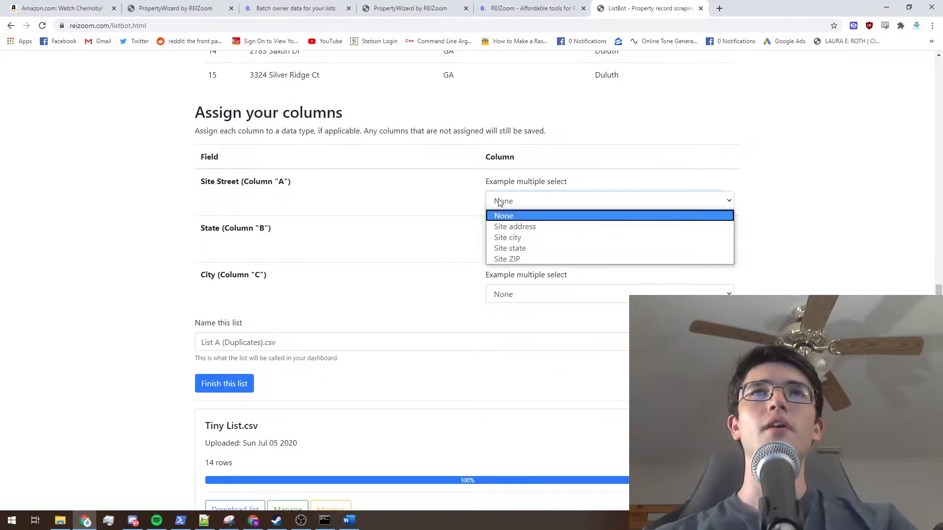
{"action": "left_click", "coordinate": [515, 227]}
{"action": "left_click", "coordinate": [519, 243]}
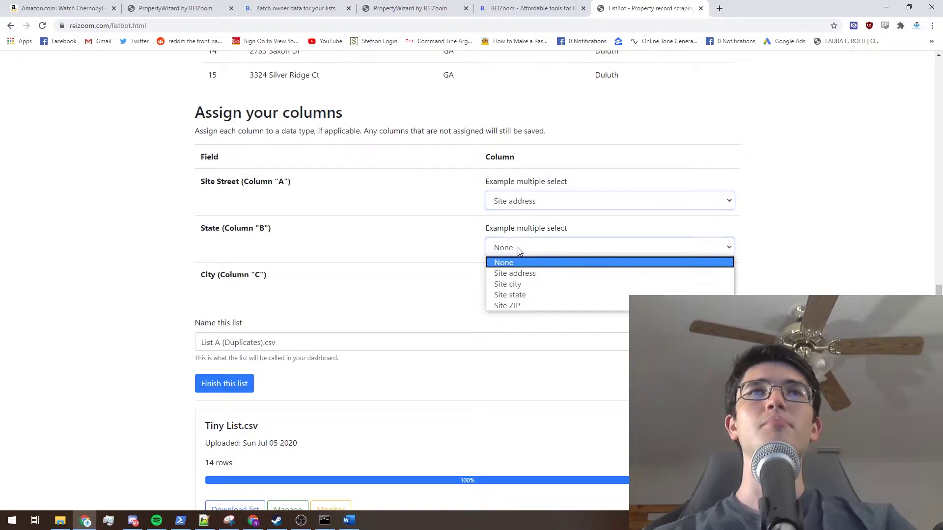
{"action": "left_click", "coordinate": [518, 294]}
{"action": "left_click", "coordinate": [524, 298]}
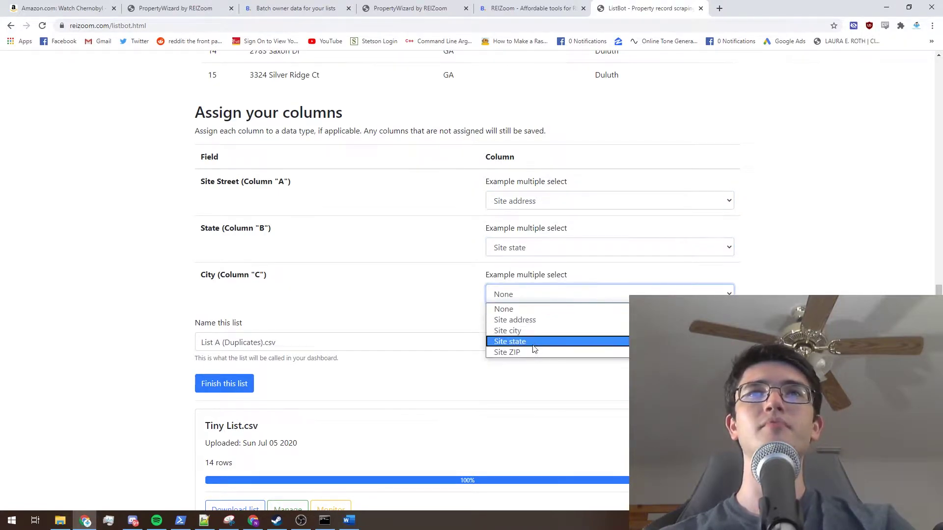
{"action": "left_click", "coordinate": [529, 331]}
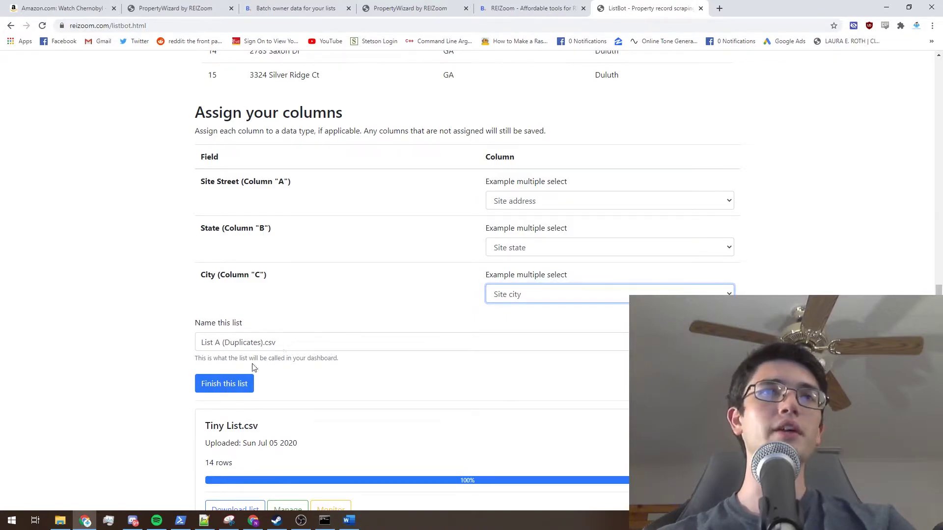
{"action": "left_click", "coordinate": [214, 390]}
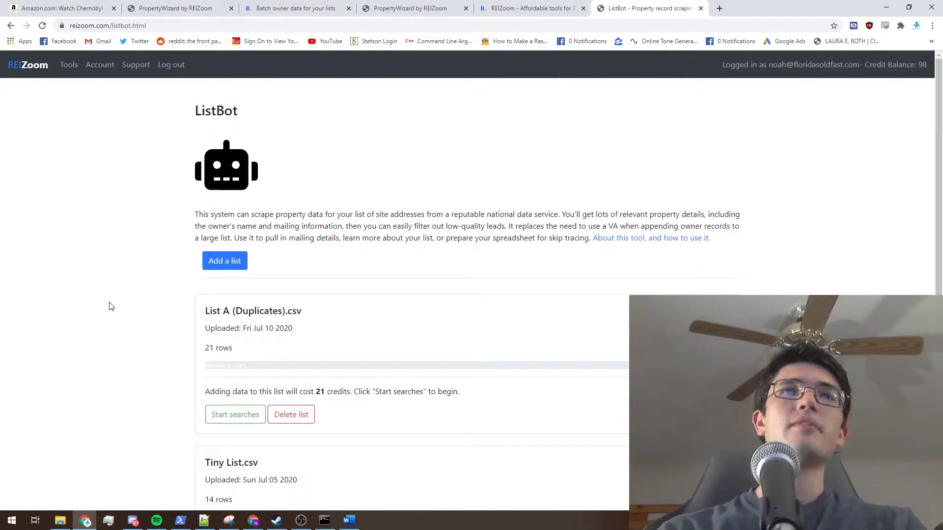
Check the credit cost of List A (Duplicates).csv and start its searches
{"action": "scroll", "coordinate": [111, 306], "scroll_direction": "down", "scroll_amount": 1}
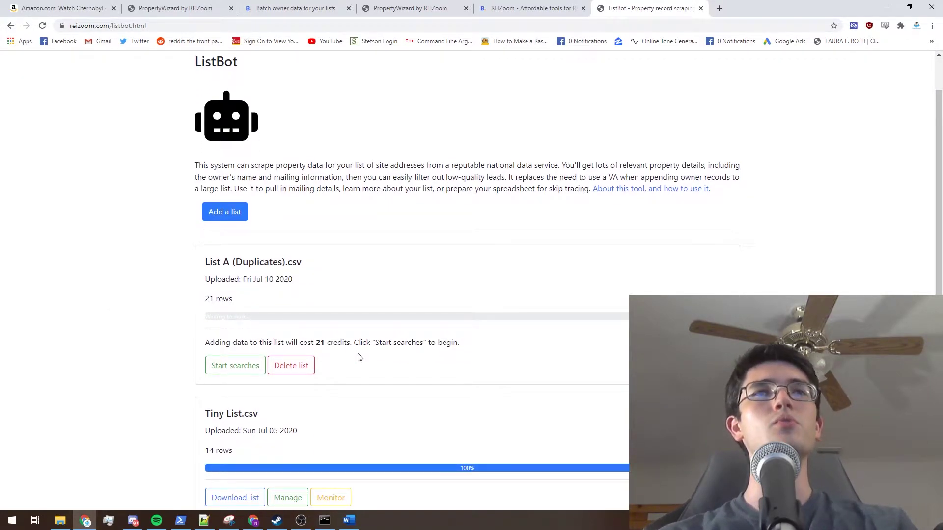
{"action": "scroll", "coordinate": [521, 350], "scroll_direction": "up", "scroll_amount": 1}
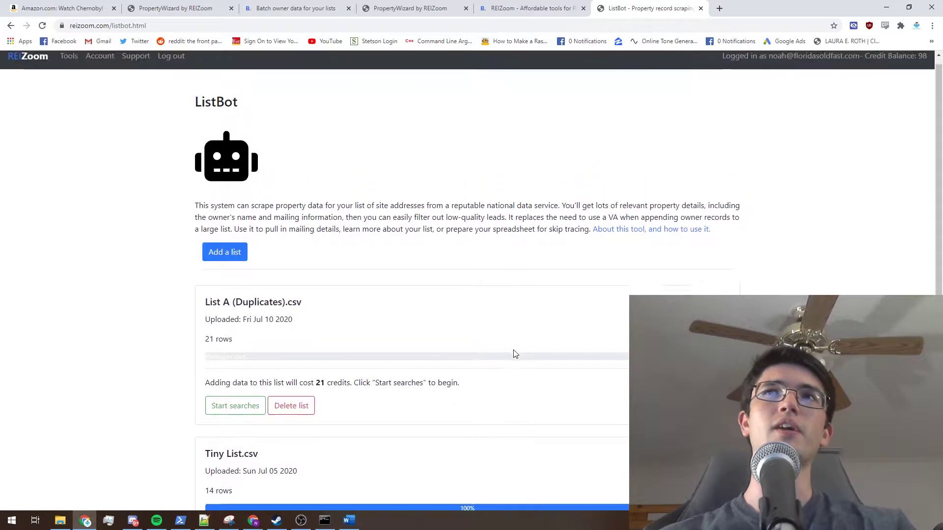
{"action": "scroll", "coordinate": [507, 207], "scroll_direction": "down", "scroll_amount": 1}
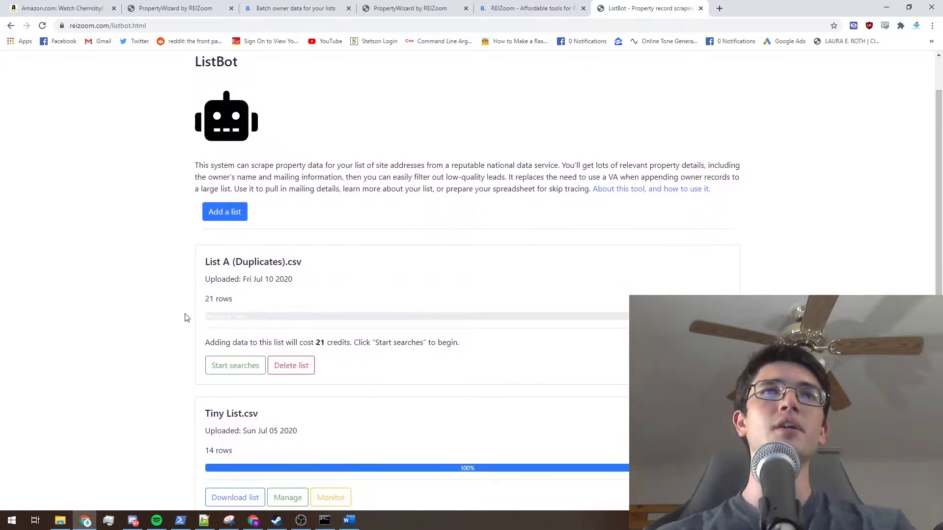
{"action": "double_click", "coordinate": [317, 344]}
{"action": "left_click", "coordinate": [371, 300]}
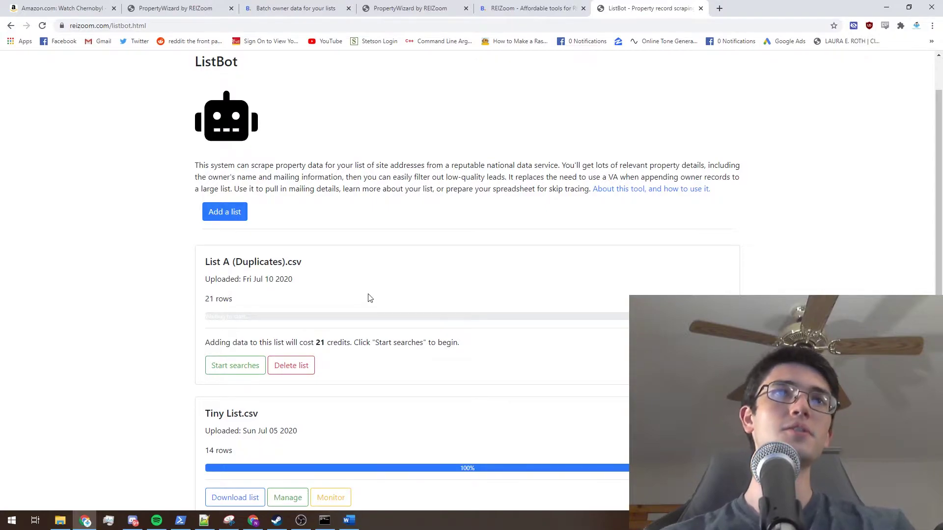
{"action": "left_click", "coordinate": [224, 366]}
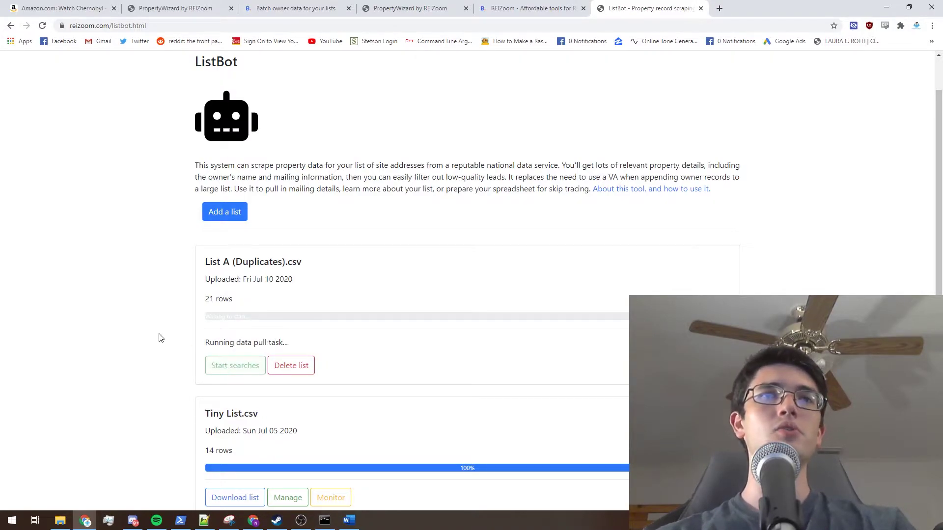
Check the progress and estimated completion time of List A (Duplicates).csv and review its lookup status for each address
{"action": "left_click_drag", "start_coordinate": [296, 348], "coordinate": [137, 327]}
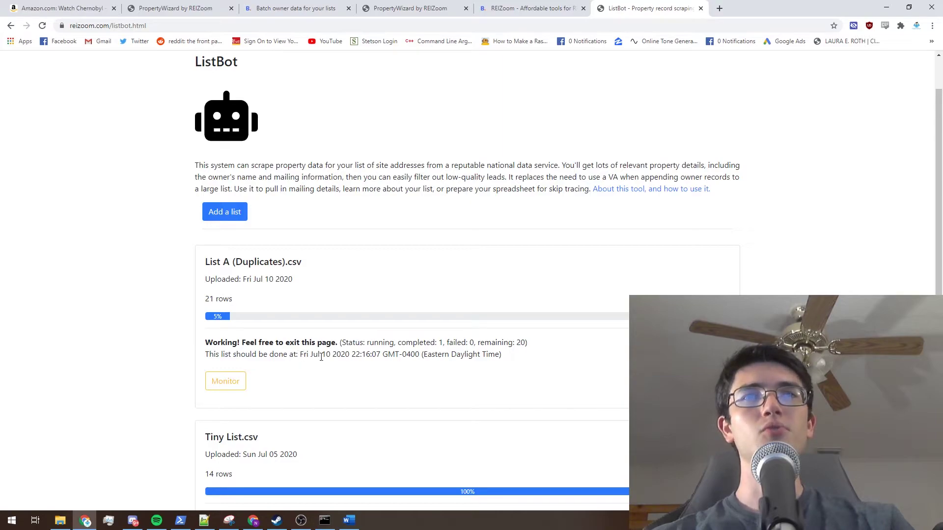
{"action": "left_click_drag", "start_coordinate": [355, 357], "coordinate": [377, 357]}
{"action": "left_click", "coordinate": [438, 369]}
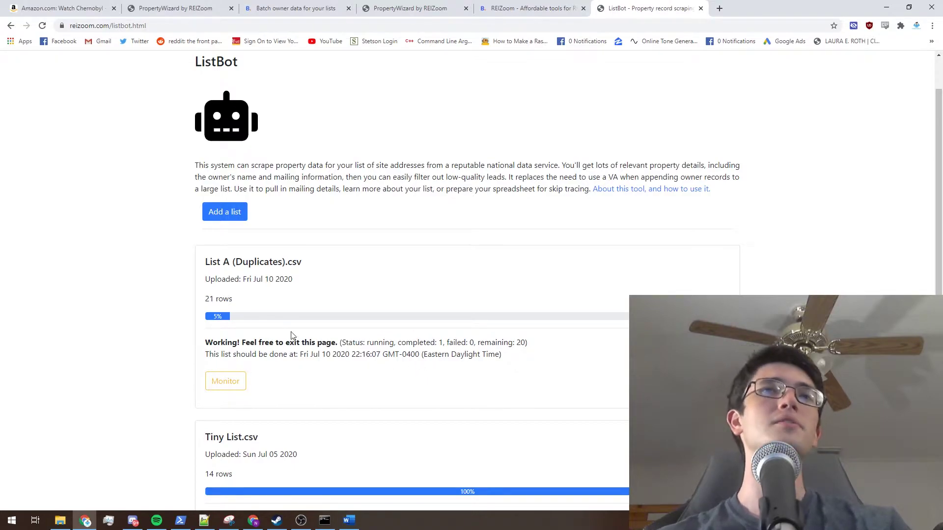
{"action": "left_click", "coordinate": [227, 383]}
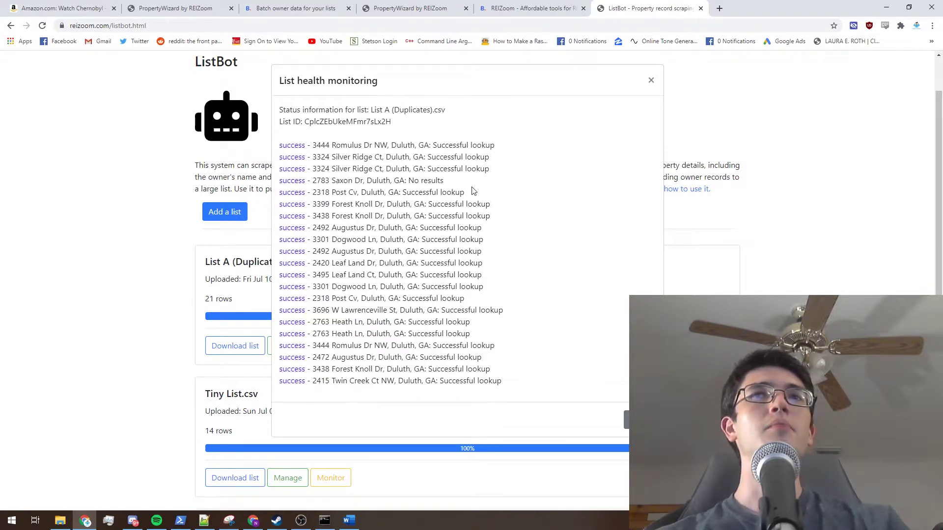
{"action": "left_click_drag", "start_coordinate": [444, 181], "coordinate": [317, 181]}
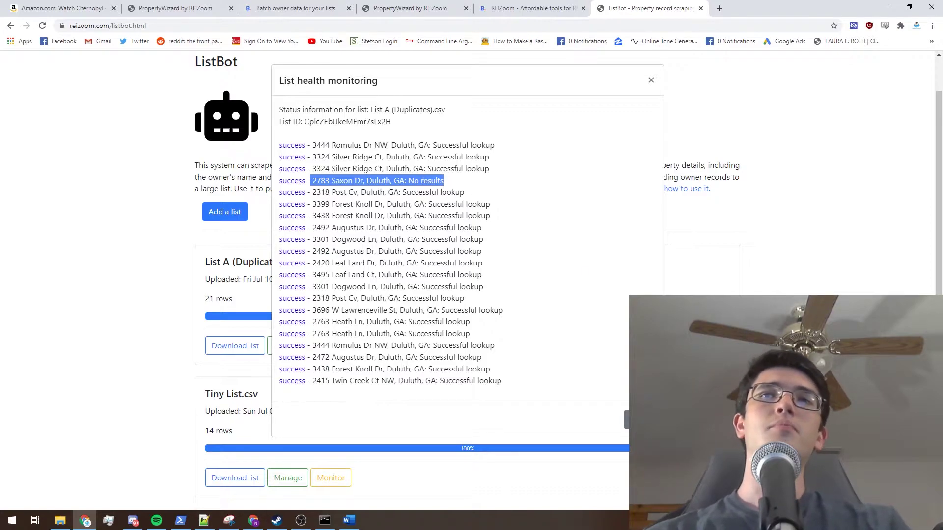
{"action": "left_click", "coordinate": [595, 294]}
{"action": "key", "text": "Escape"}
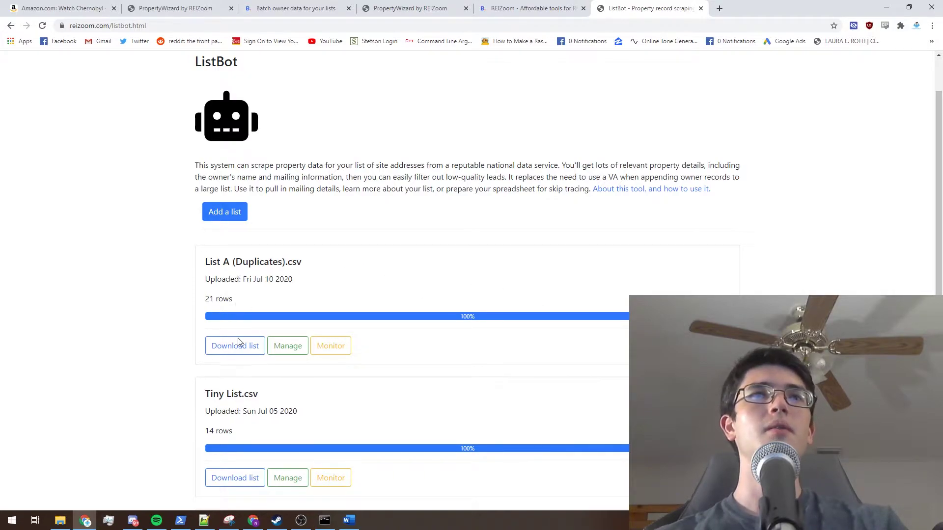
Download the completed List A (Duplicates).csv and open it in a maximized Excel window
{"action": "left_click", "coordinate": [288, 346]}
{"action": "left_click", "coordinate": [252, 351]}
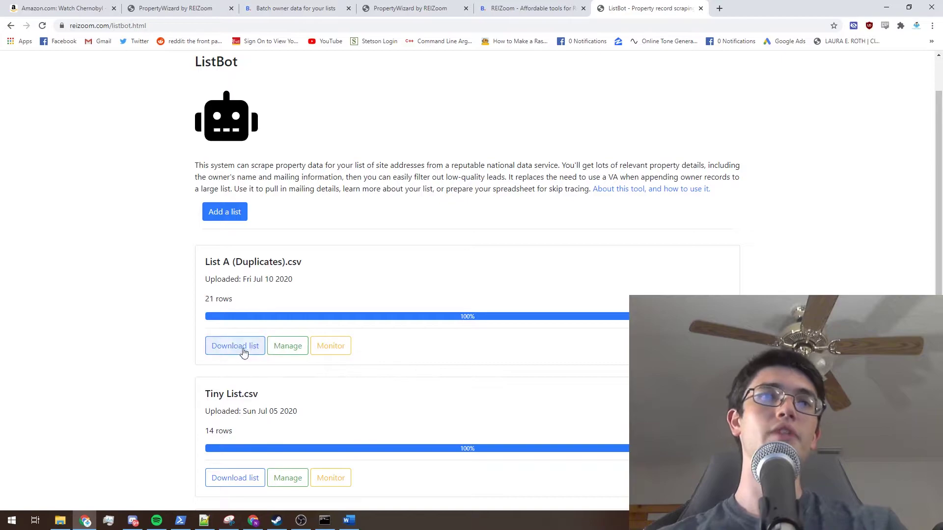
{"action": "left_click", "coordinate": [225, 352]}
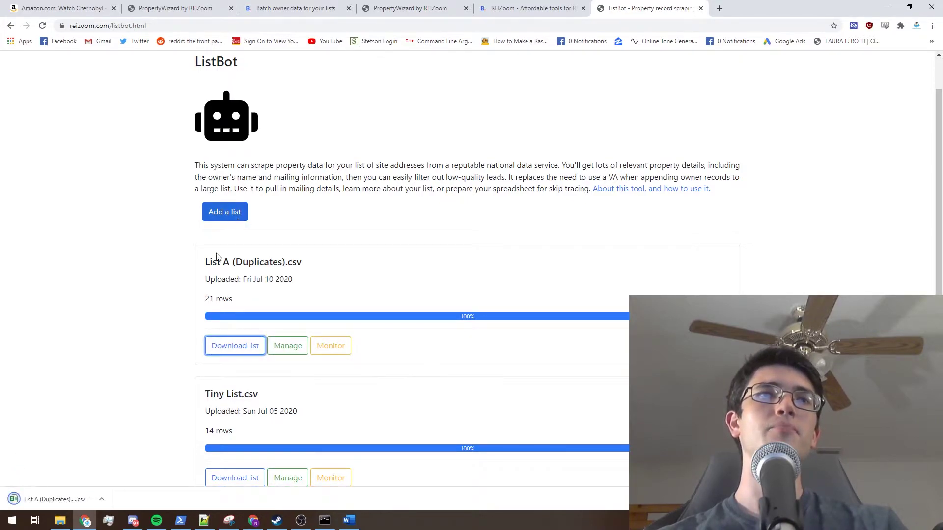
{"action": "left_click", "coordinate": [51, 501]}
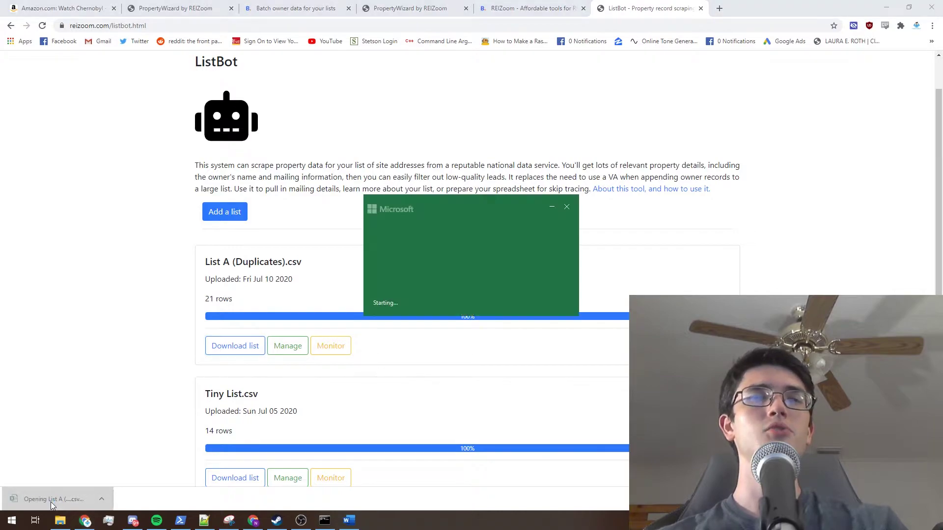
{"action": "left_click_drag", "start_coordinate": [340, 197], "coordinate": [458, 43]}
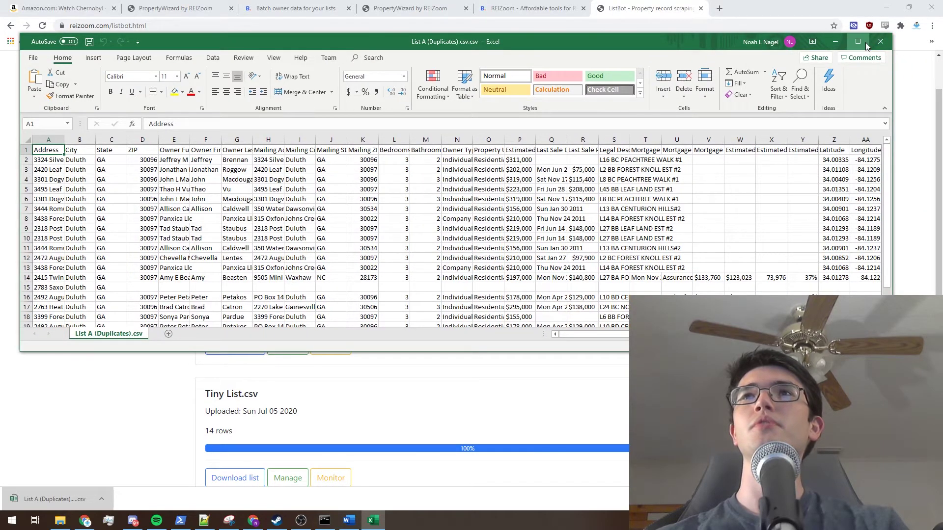
{"action": "left_click", "coordinate": [857, 41]}
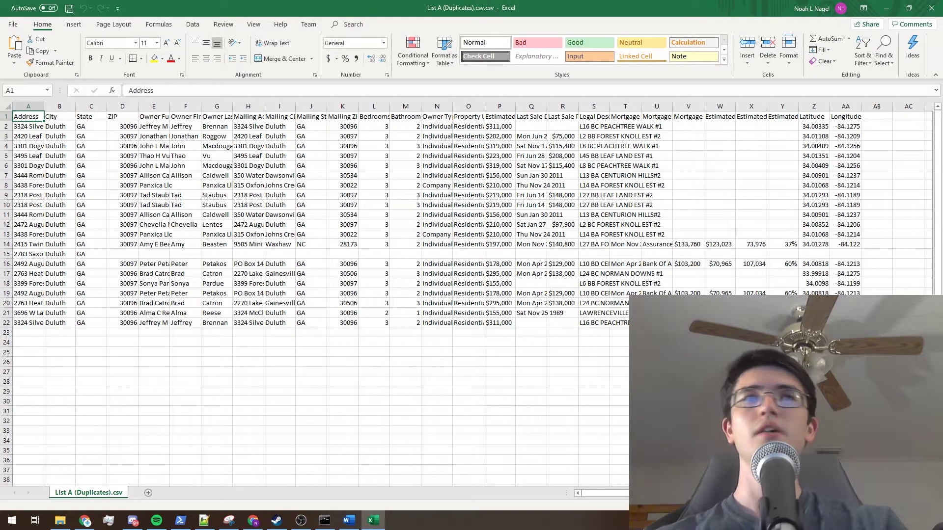
Widen the Address, Owner Full Name, Owner First Name, Owner Last Name and Mailing Address columns to make their contents readable
{"action": "left_click_drag", "start_coordinate": [44, 104], "coordinate": [105, 211]}
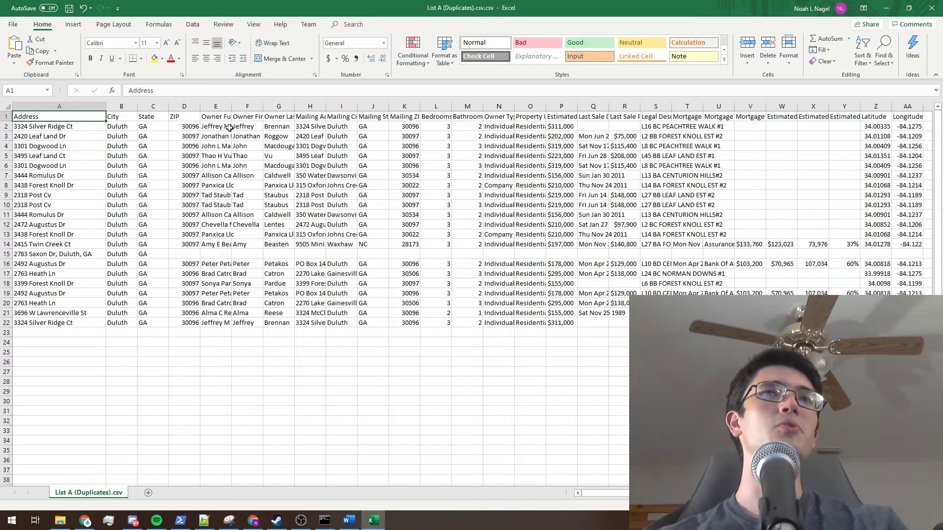
{"action": "left_click_drag", "start_coordinate": [231, 106], "coordinate": [292, 103]}
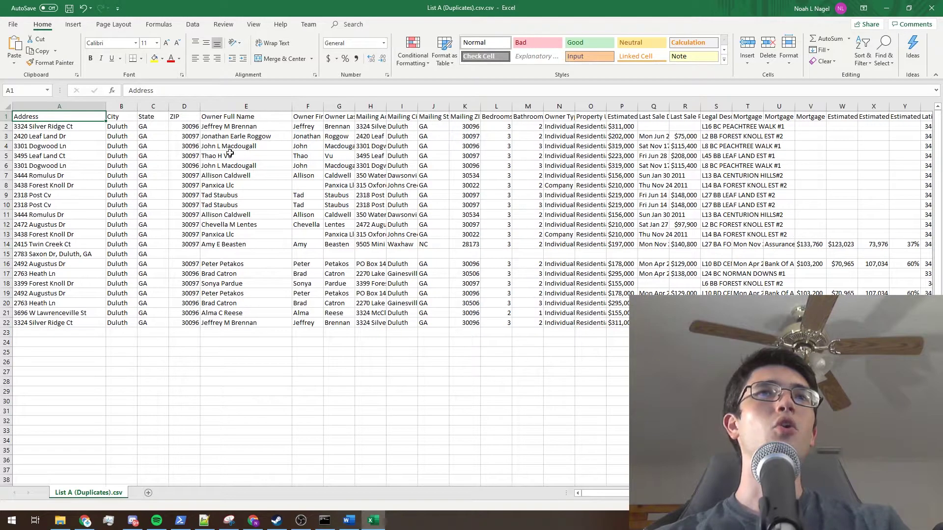
{"action": "double_click", "coordinate": [323, 106]}
{"action": "left_click_drag", "start_coordinate": [379, 106], "coordinate": [454, 106]}
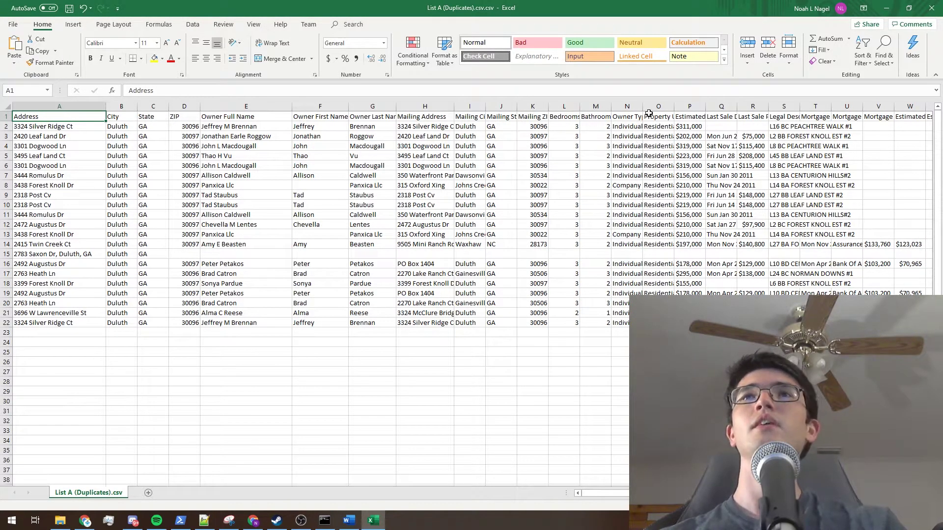
Widen the Owner Type, Property Use, Estimated Value and Last Sale Date columns to make their contents readable
{"action": "left_click_drag", "start_coordinate": [642, 106], "coordinate": [692, 106]}
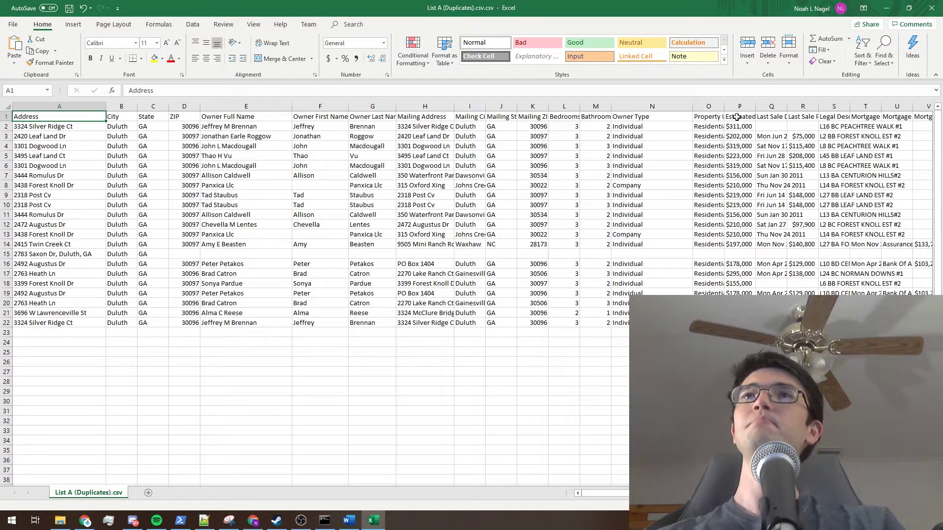
{"action": "left_click_drag", "start_coordinate": [725, 108], "coordinate": [781, 107]}
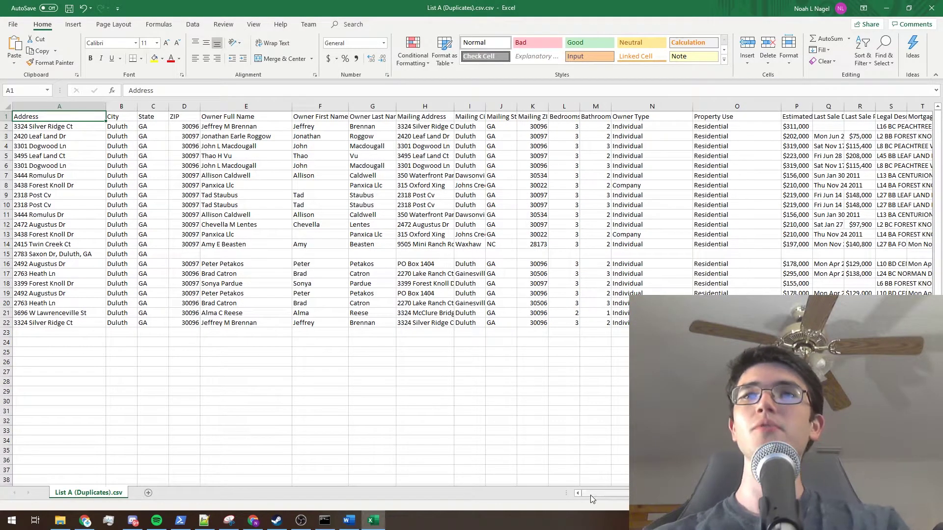
{"action": "left_click_drag", "start_coordinate": [603, 493], "coordinate": [631, 494]}
{"action": "left_click_drag", "start_coordinate": [688, 107], "coordinate": [753, 107]}
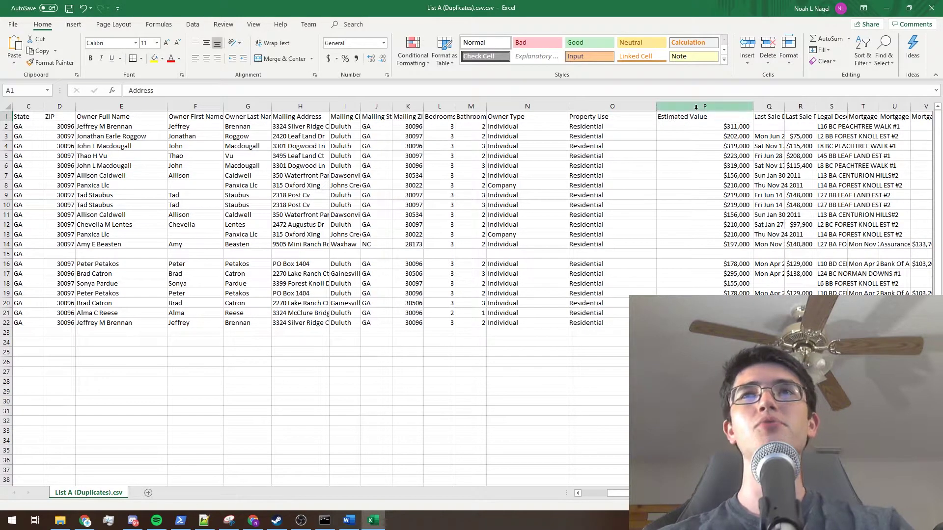
{"action": "left_click", "coordinate": [748, 106]}
{"action": "left_click_drag", "start_coordinate": [752, 106], "coordinate": [786, 102]}
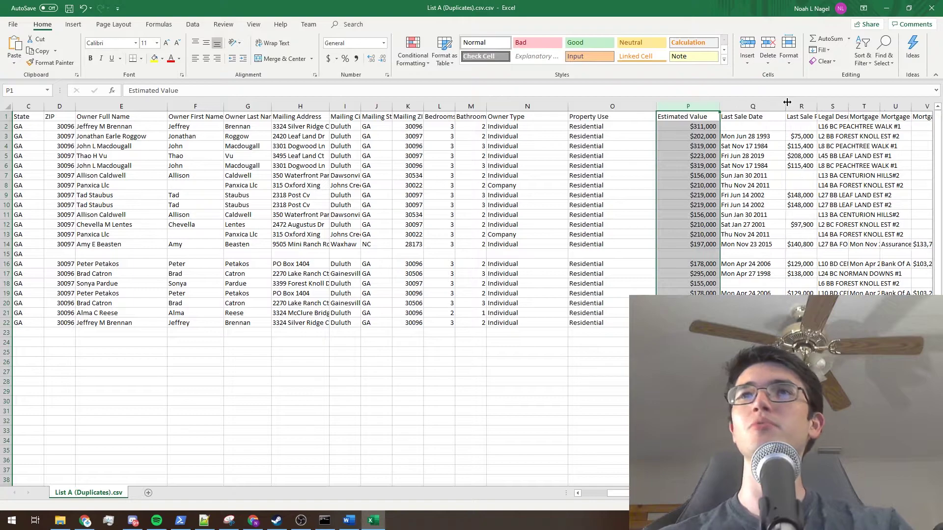
Widen the Last Sale Price column to review the sale data, and close the workbook without saving the changes
{"action": "scroll", "coordinate": [801, 113], "scroll_direction": "right", "scroll_amount": 3}
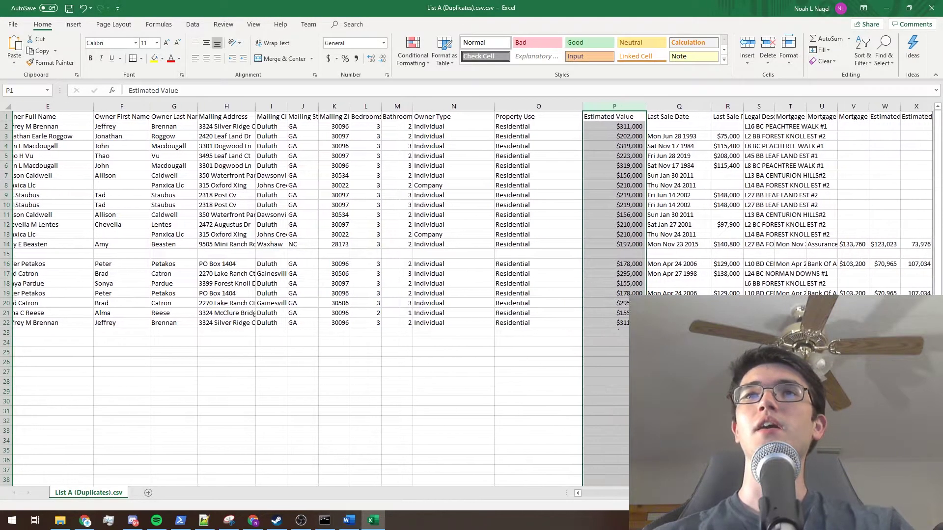
{"action": "scroll", "coordinate": [472, 295], "scroll_direction": "left", "scroll_amount": 1}
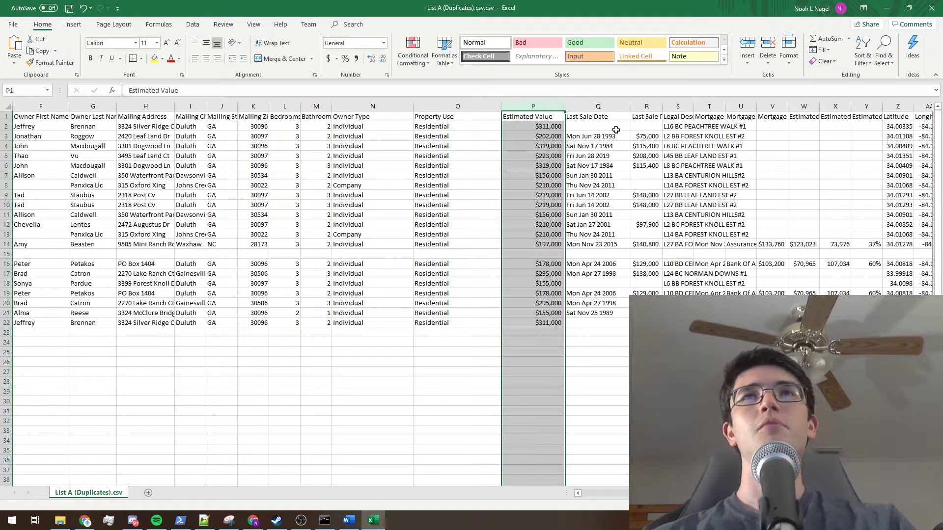
{"action": "left_click", "coordinate": [621, 324]}
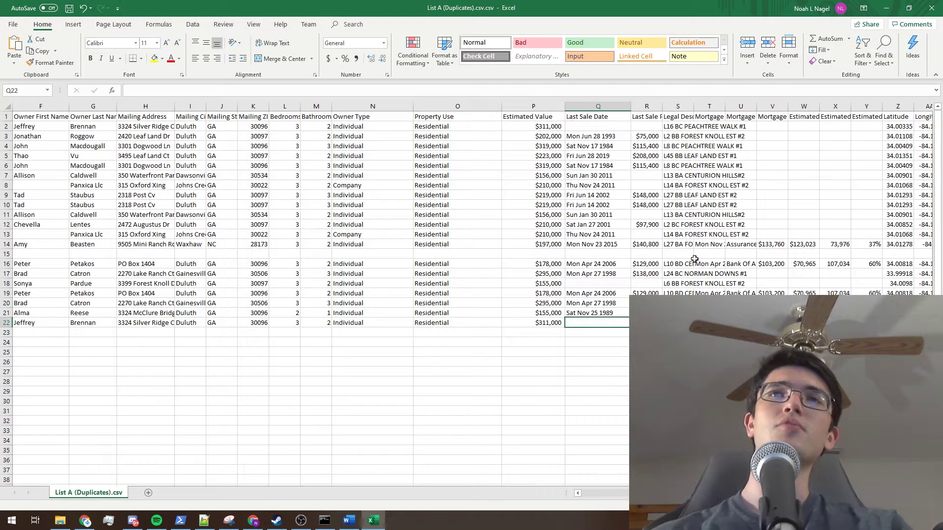
{"action": "left_click_drag", "start_coordinate": [662, 106], "coordinate": [693, 106]}
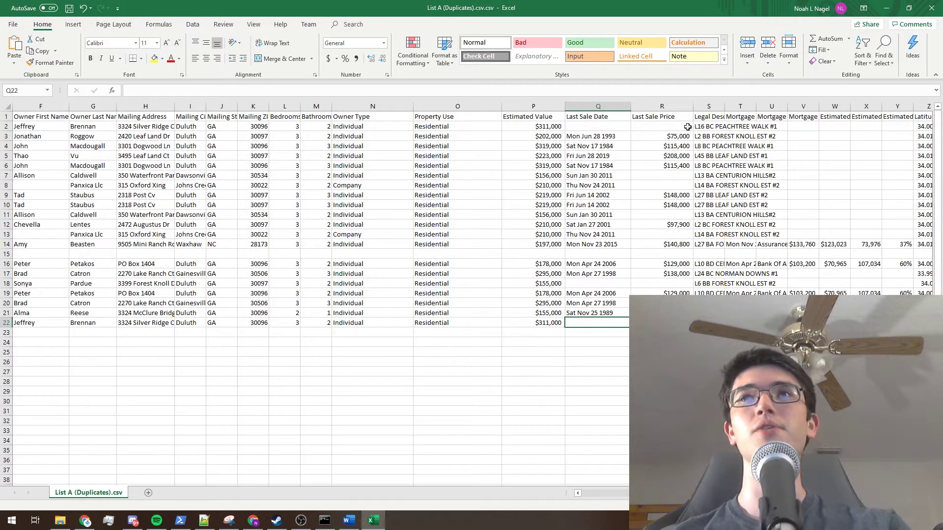
{"action": "left_click", "coordinate": [936, 10]}
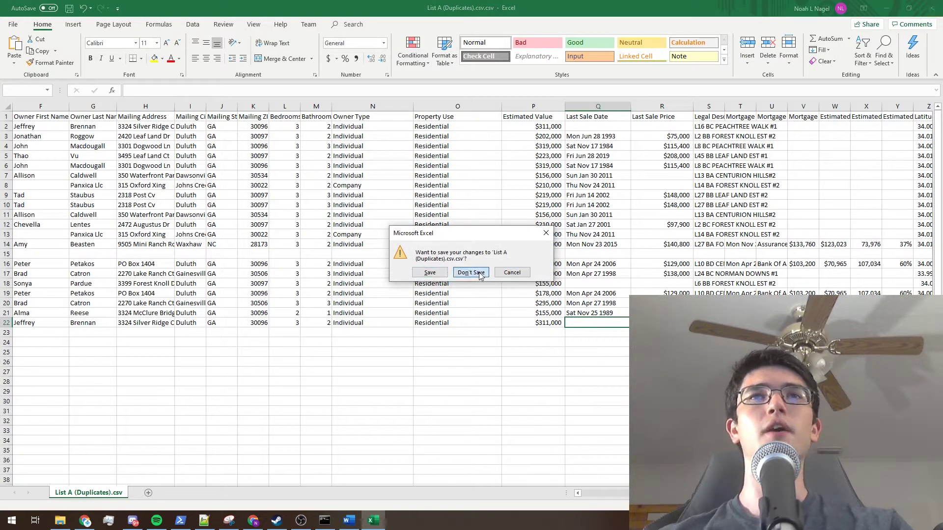
{"action": "left_click", "coordinate": [479, 277]}
Open the management options for List A (Duplicates).csv and enable removal of duplicates, recently sold, business owned, undeliverables and non-residential use
{"action": "left_click", "coordinate": [288, 345]}
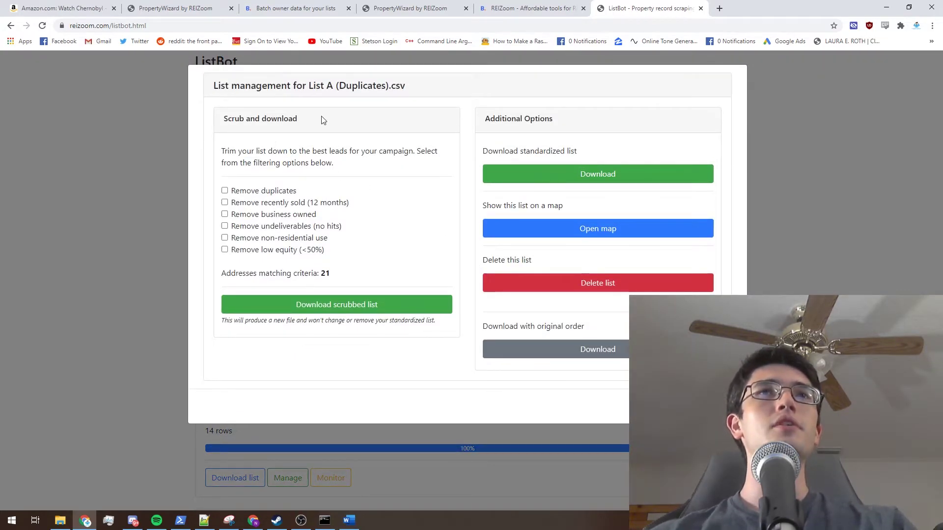
{"action": "left_click_drag", "start_coordinate": [325, 120], "coordinate": [214, 115]}
{"action": "left_click", "coordinate": [382, 124]}
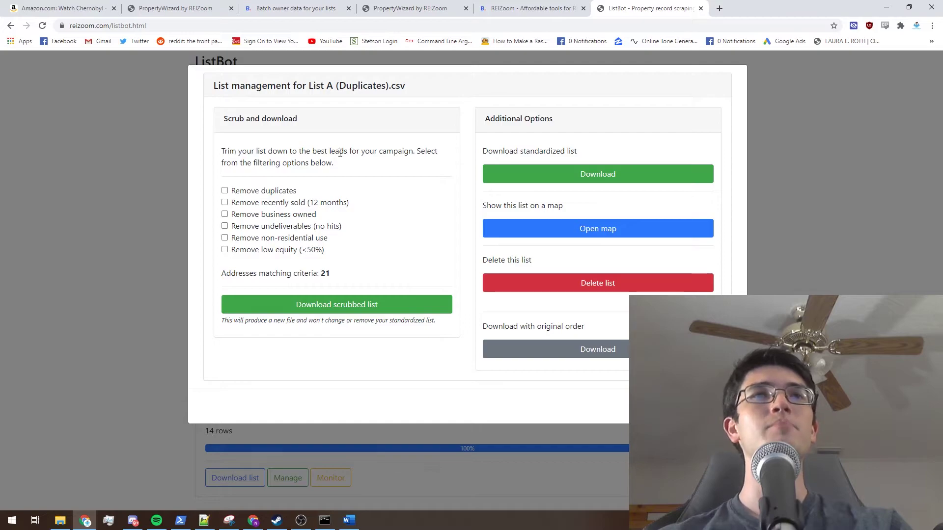
{"action": "left_click", "coordinate": [225, 191]}
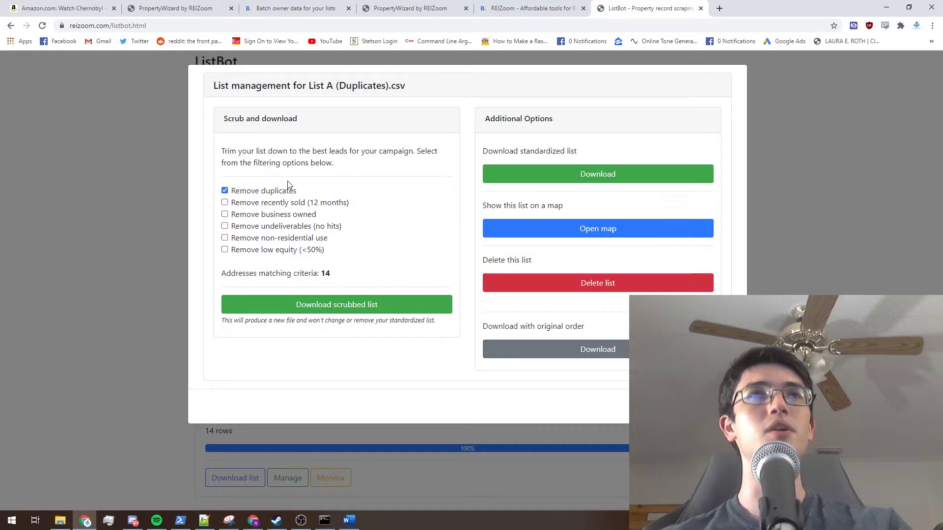
{"action": "left_click", "coordinate": [225, 202]}
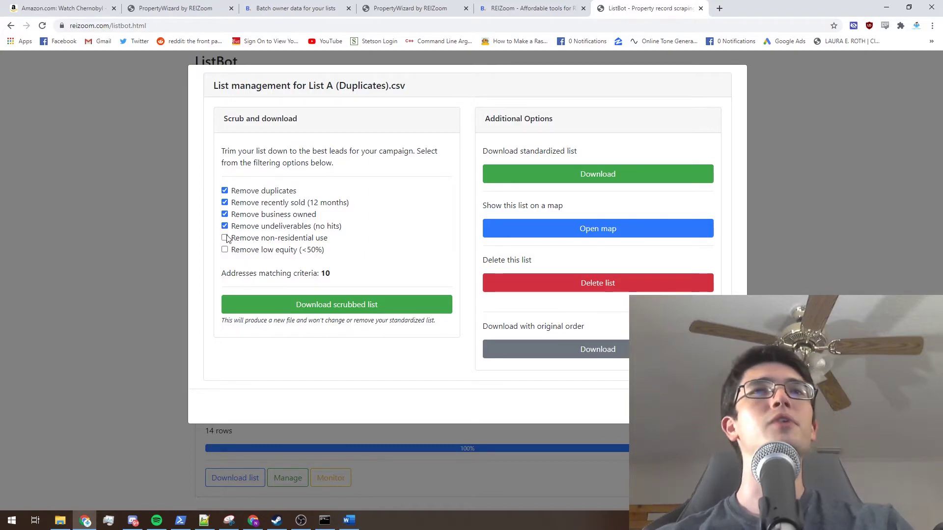
{"action": "left_click", "coordinate": [225, 238]}
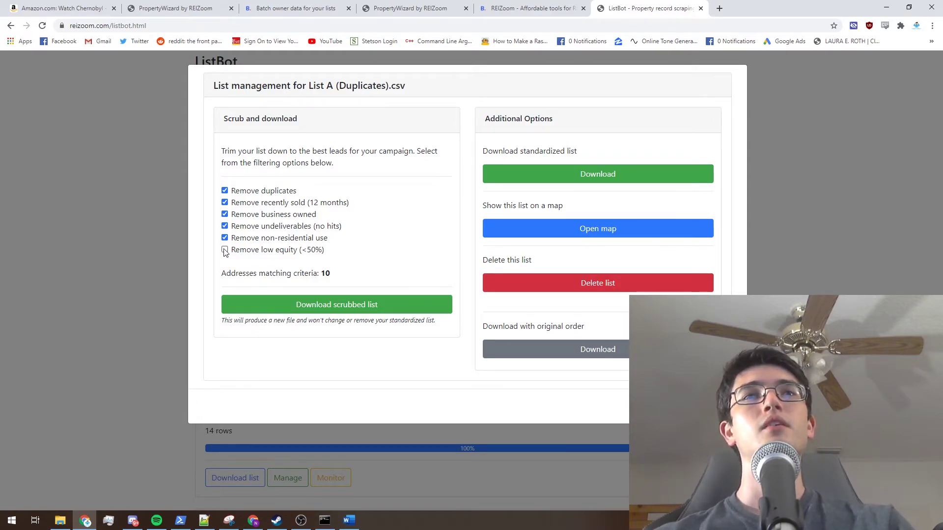
Download the scrubbed list, review it in Excel, and close the workbook
{"action": "left_click", "coordinate": [276, 314]}
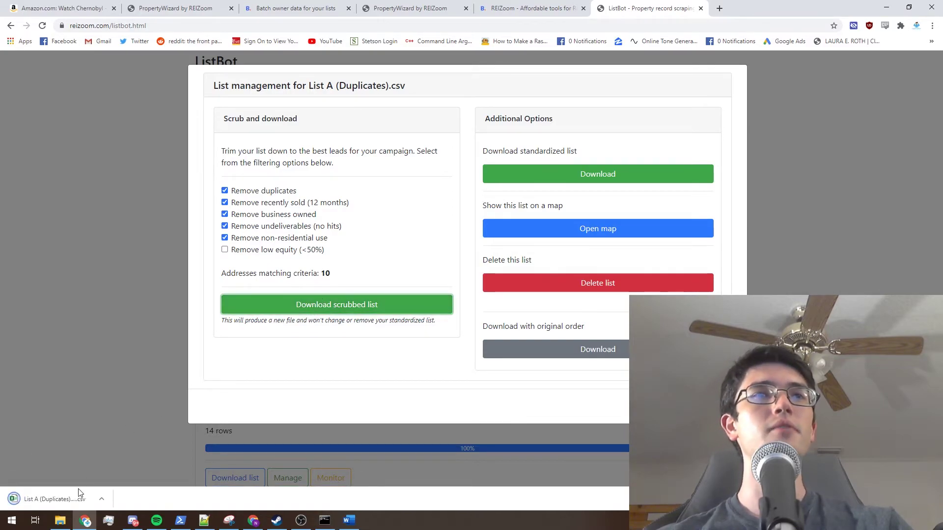
{"action": "left_click", "coordinate": [72, 494]}
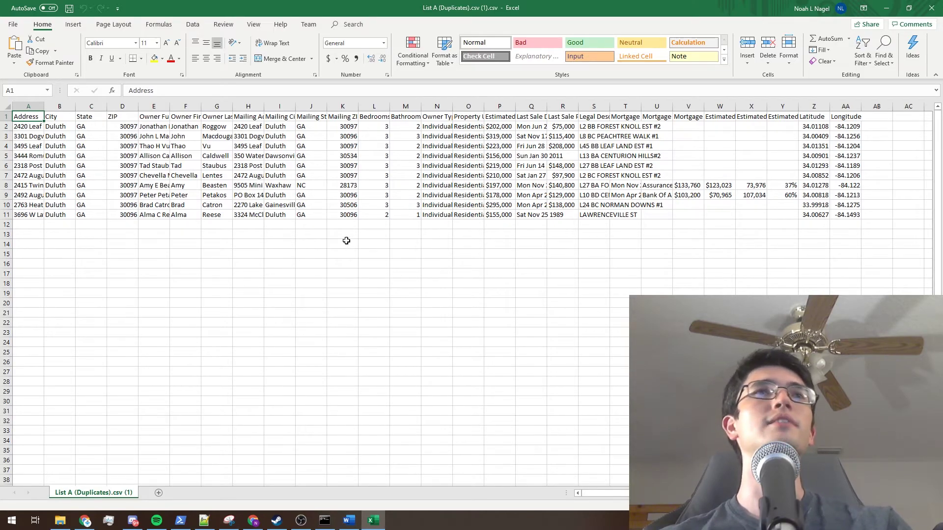
{"action": "left_click", "coordinate": [931, 10]}
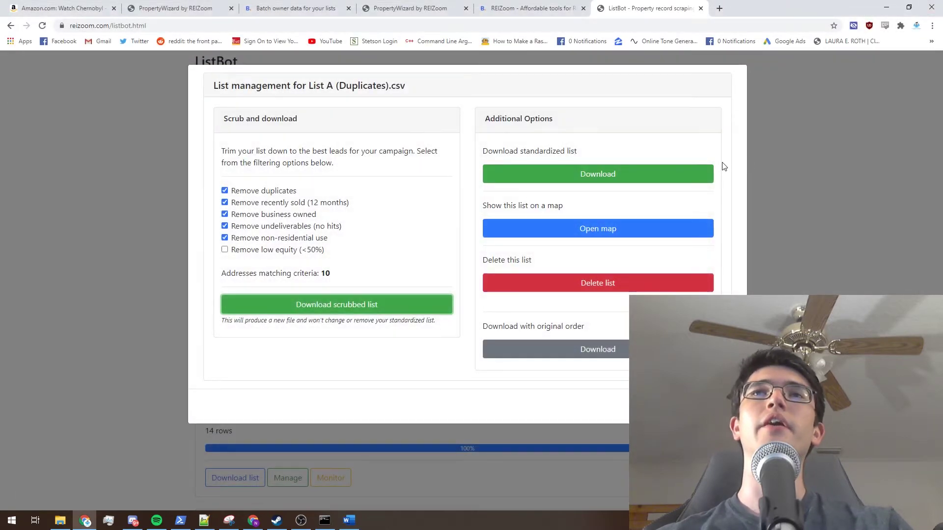
Show the list on a map, examine where its properties lie around Duluth, and close the map and list management
{"action": "left_click", "coordinate": [625, 233]}
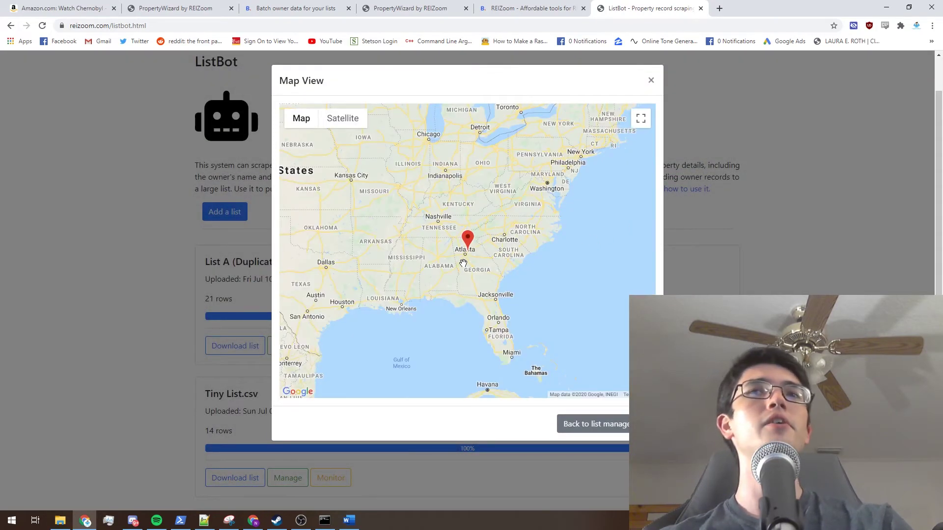
{"action": "scroll", "coordinate": [463, 264], "scroll_direction": "up", "scroll_amount": 2}
{"action": "scroll", "coordinate": [451, 278], "scroll_direction": "up", "scroll_amount": 1}
{"action": "scroll", "coordinate": [451, 278], "scroll_direction": "up", "scroll_amount": 5}
{"action": "scroll", "coordinate": [456, 239], "scroll_direction": "up", "scroll_amount": 3}
{"action": "scroll", "coordinate": [521, 224], "scroll_direction": "down", "scroll_amount": 2}
{"action": "scroll", "coordinate": [496, 220], "scroll_direction": "up", "scroll_amount": 1}
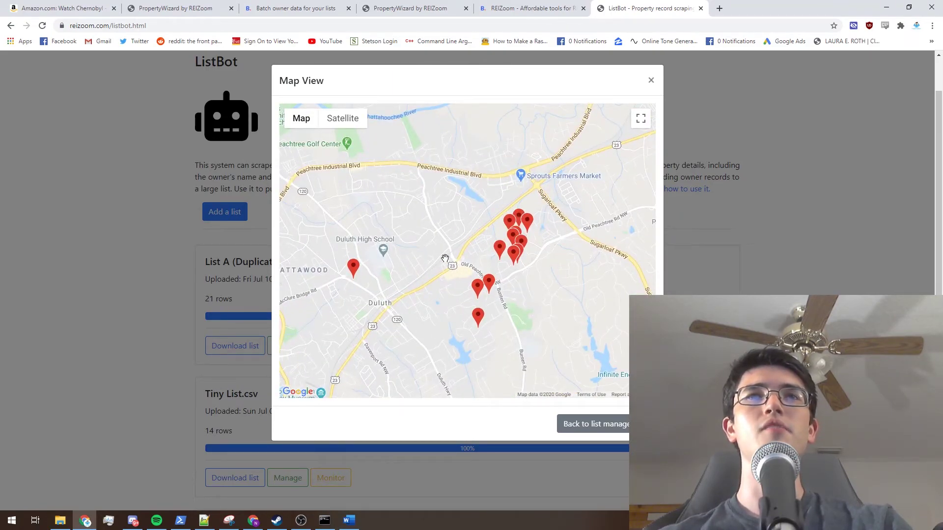
{"action": "scroll", "coordinate": [343, 271], "scroll_direction": "up", "scroll_amount": 1}
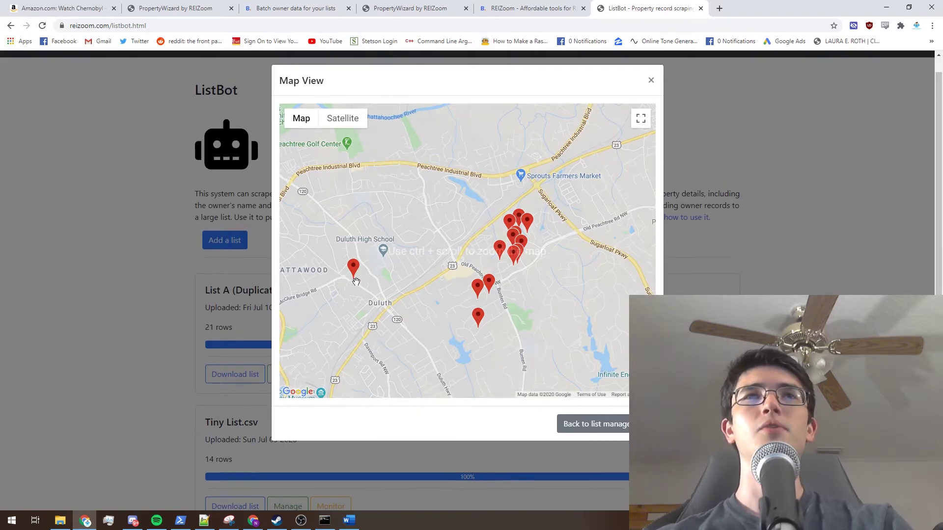
{"action": "left_click_drag", "start_coordinate": [361, 281], "coordinate": [389, 250]}
{"action": "scroll", "coordinate": [390, 250], "scroll_direction": "up", "scroll_amount": 1}
{"action": "scroll", "coordinate": [391, 251], "scroll_direction": "down", "scroll_amount": 1}
{"action": "left_click_drag", "start_coordinate": [607, 155], "coordinate": [578, 142]}
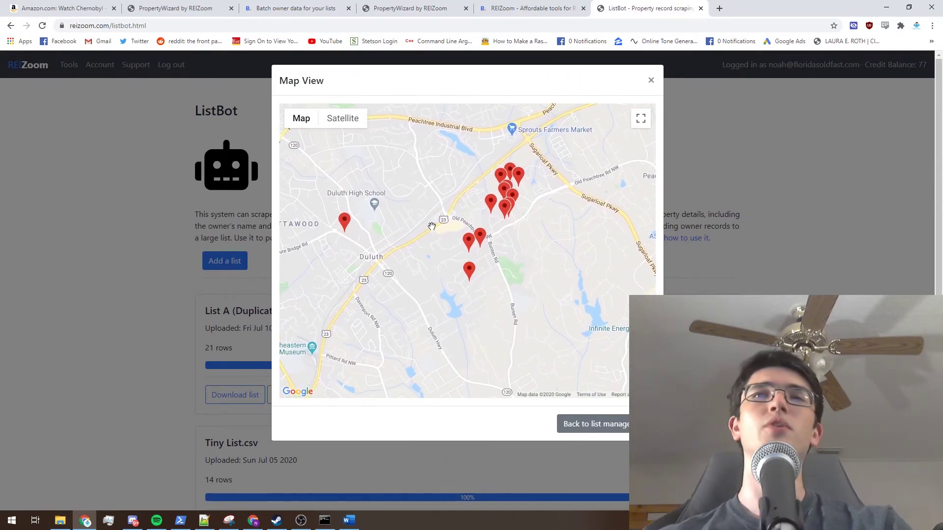
{"action": "left_click", "coordinate": [599, 432]}
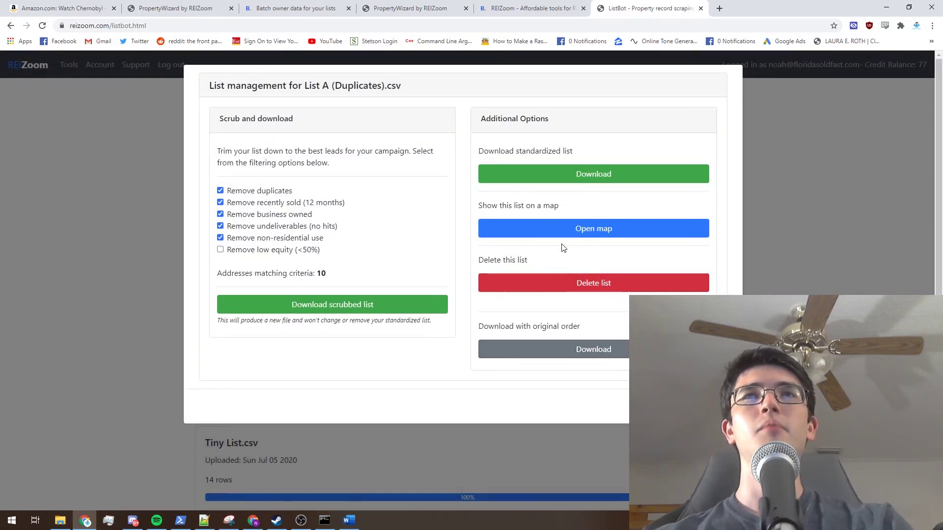
{"action": "key", "text": "Escape"}
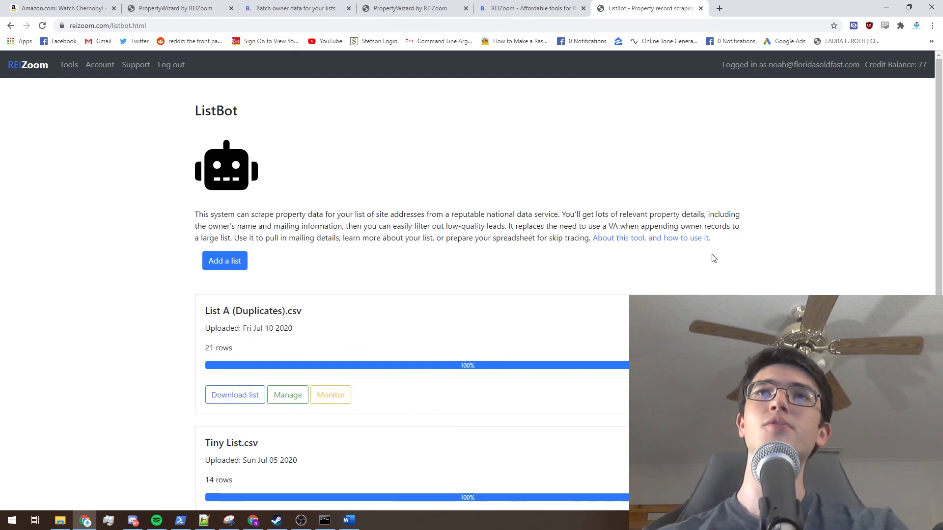
{"action": "left_click", "coordinate": [298, 523]}
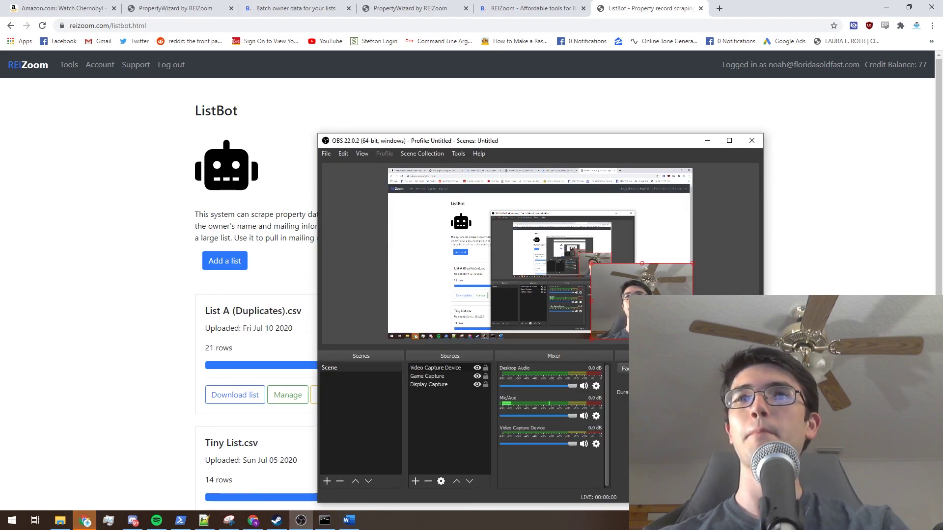